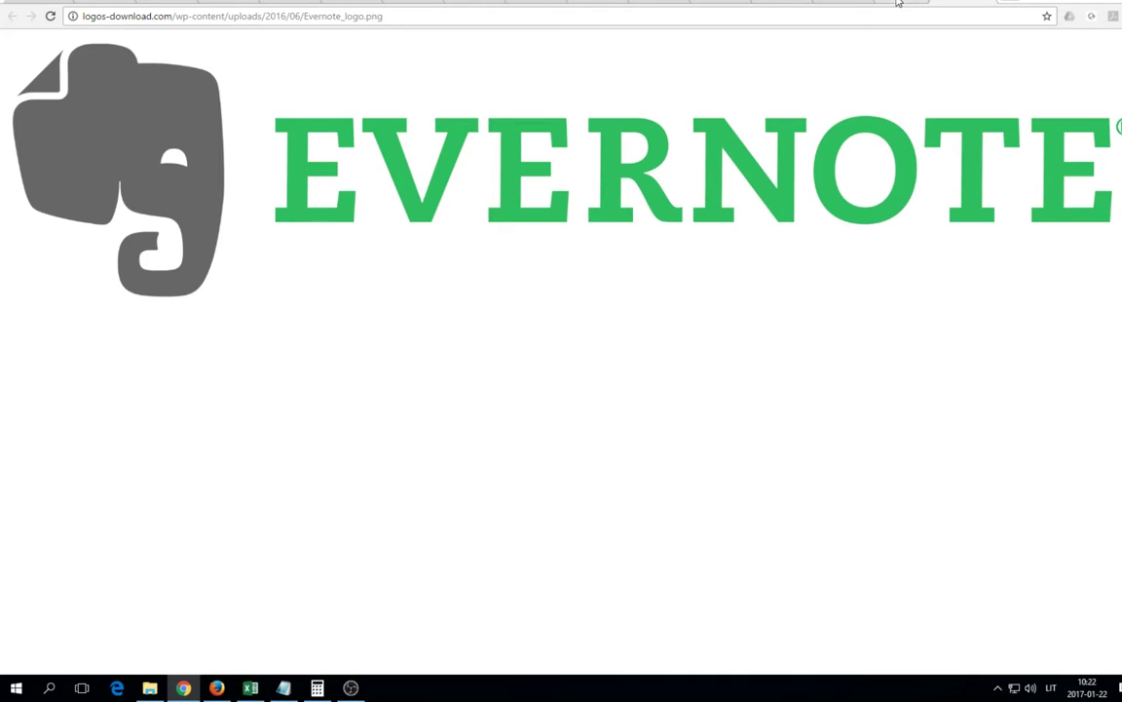
# - Switch to the Evernote tab and open Settings from the account avatar menu
pyautogui.click(898, 4)
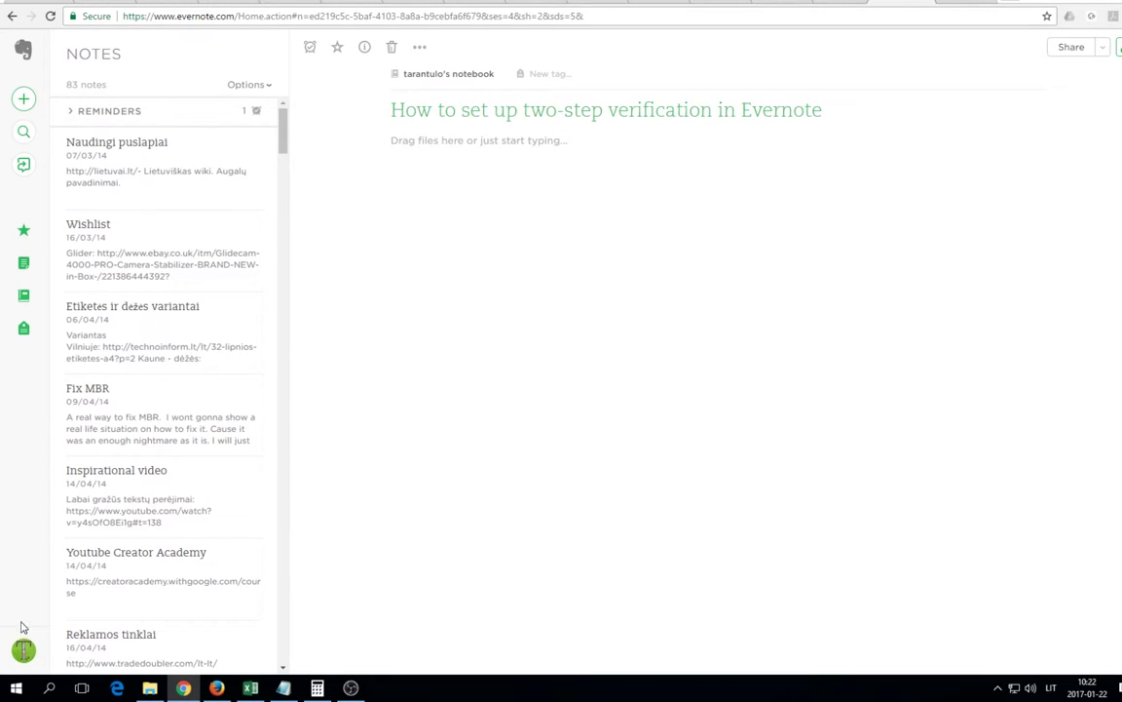
pyautogui.click(25, 653)
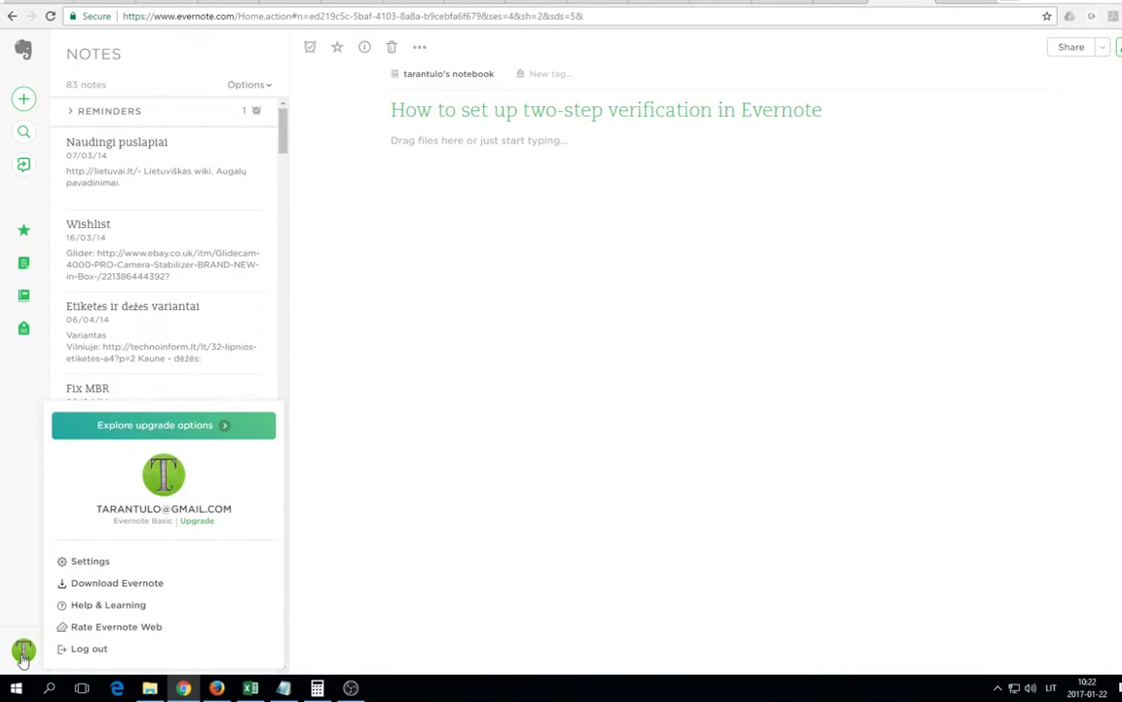
pyautogui.click(90, 562)
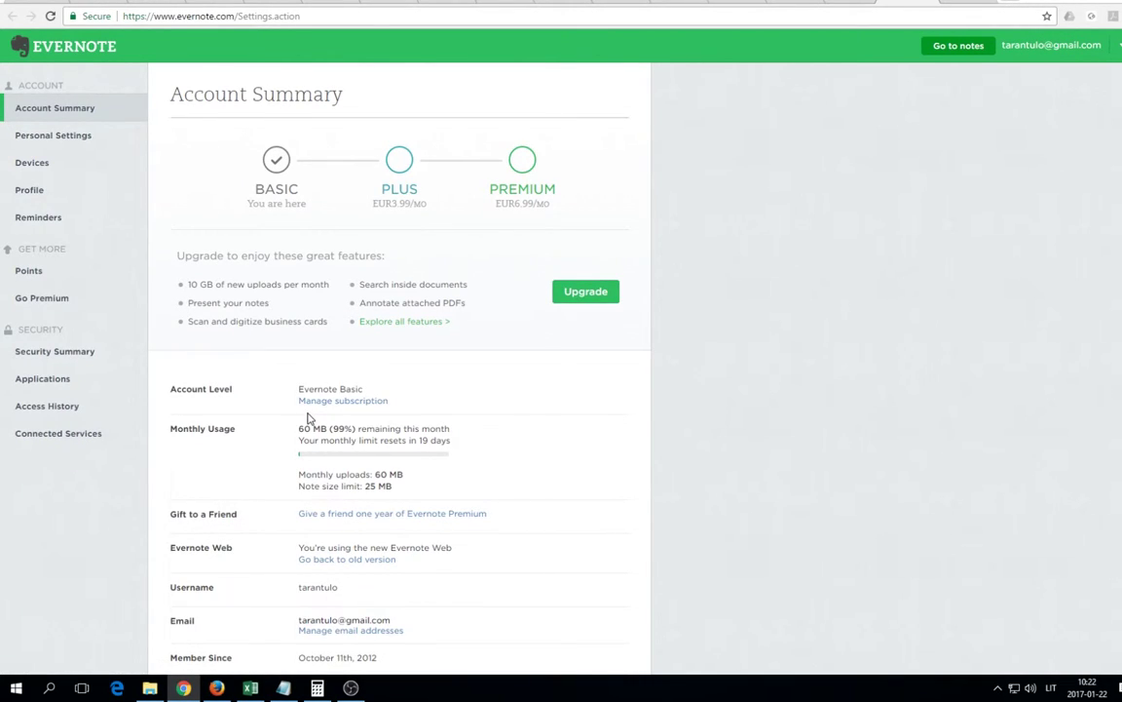
# - Open the Security Summary, re-entering the account password when prompted
pyautogui.click(39, 353)
pyautogui.write('•••••••••')
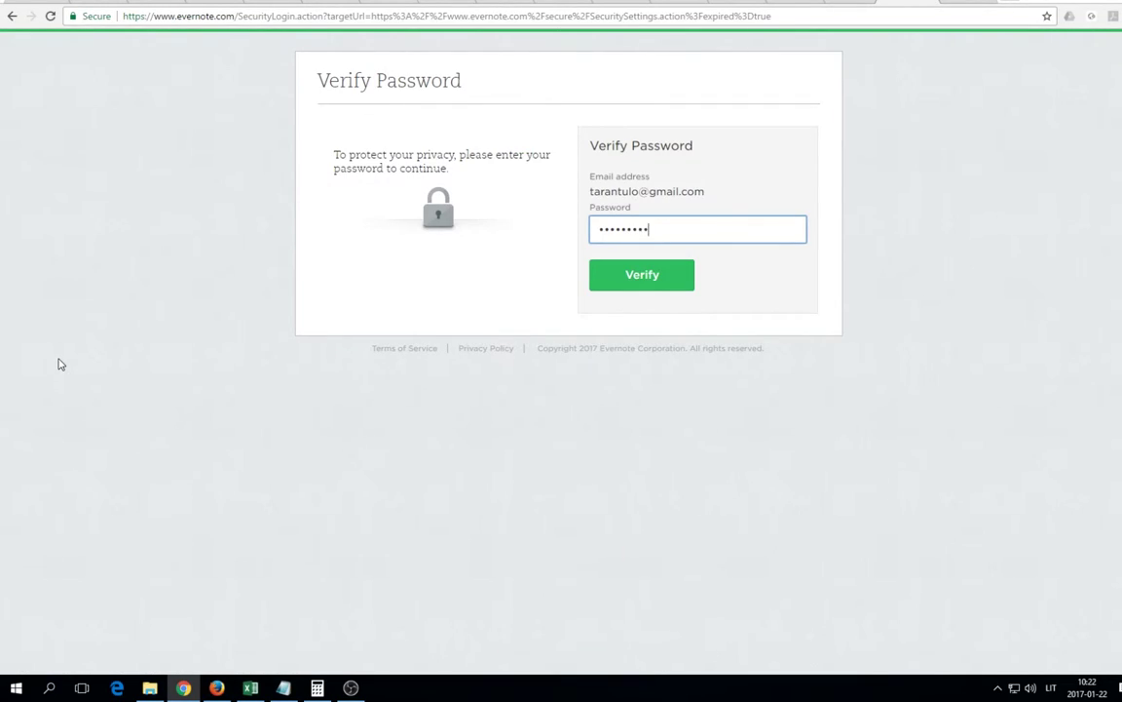
pyautogui.press('Return')
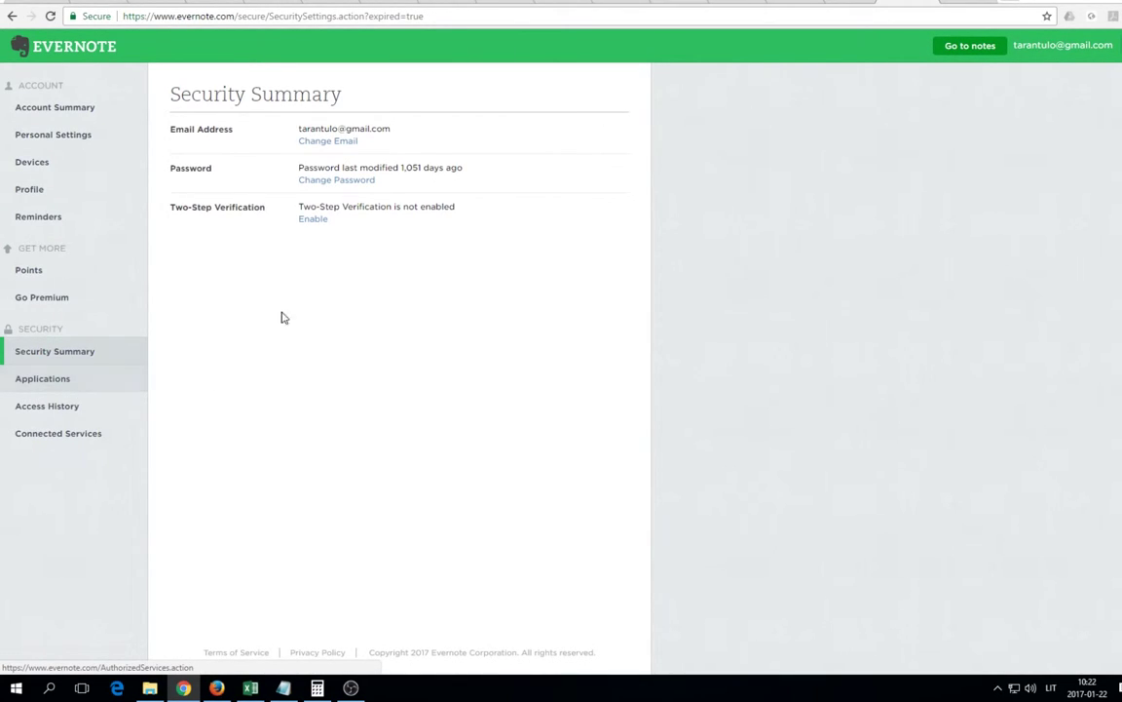
# - Start two-step verification, continue past both intro screens, and send the verification email
pyautogui.click(313, 223)
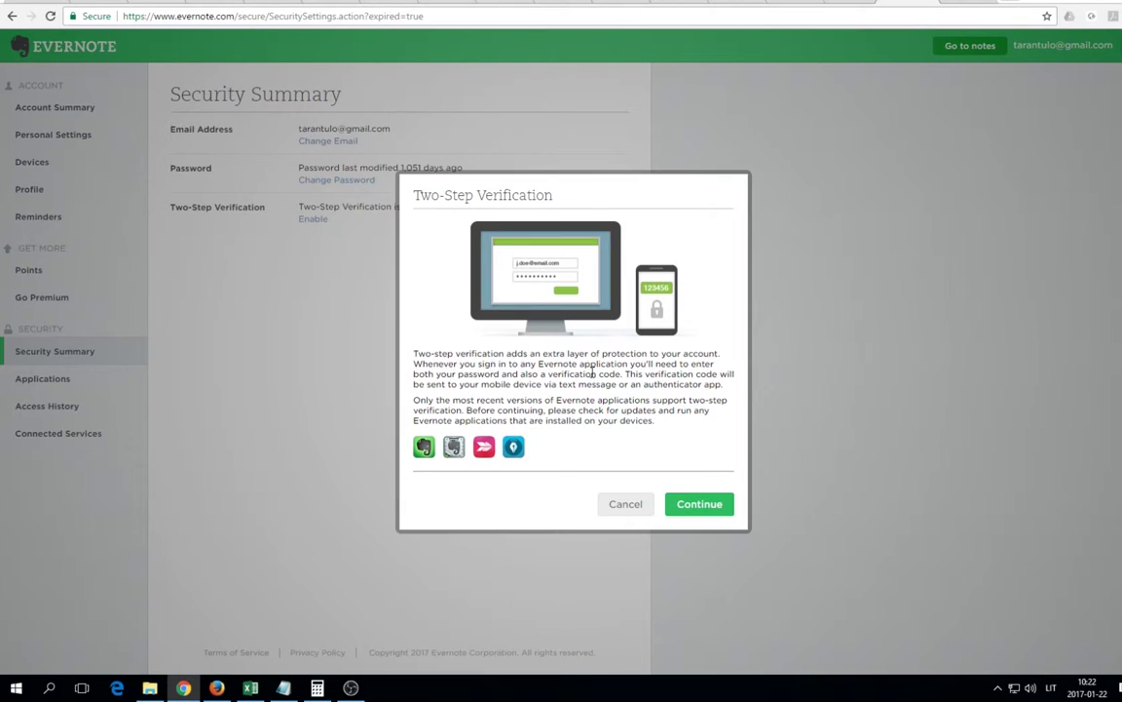
pyautogui.click(703, 505)
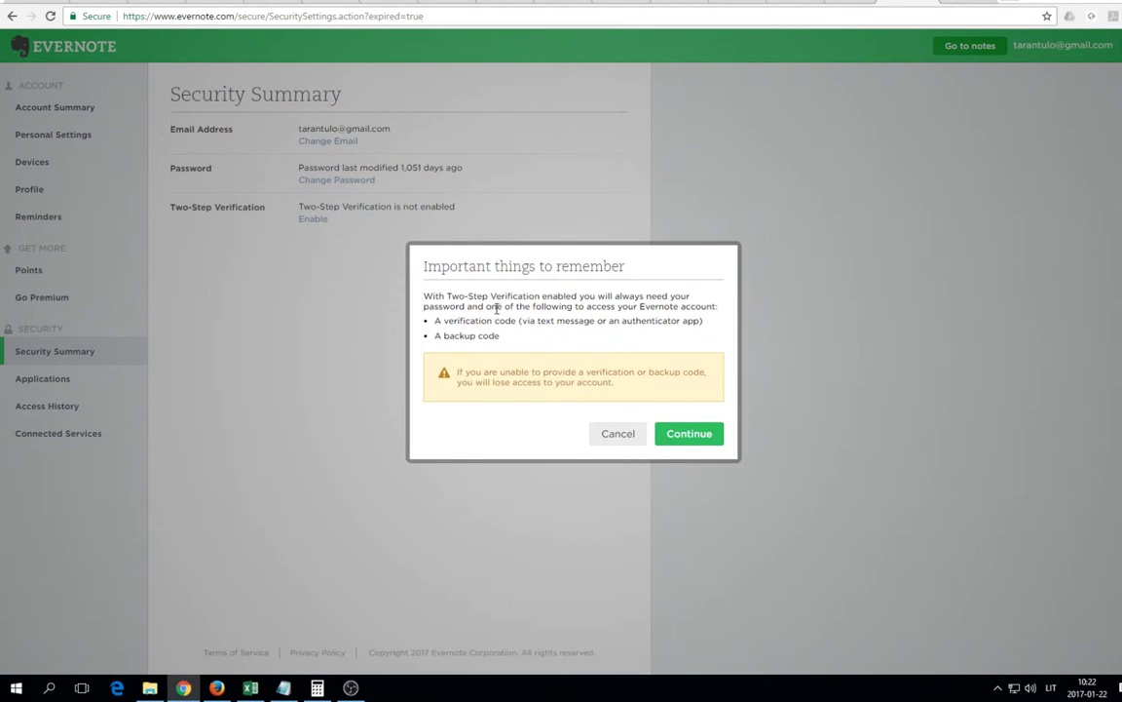
pyautogui.click(698, 439)
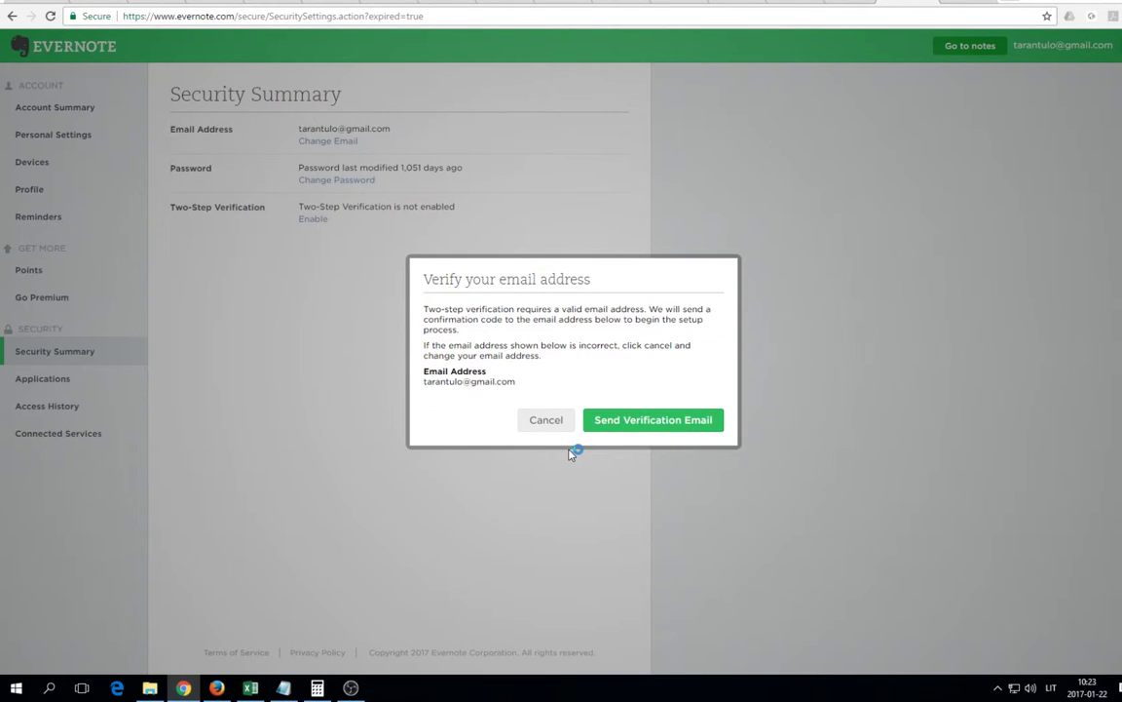
pyautogui.click(635, 427)
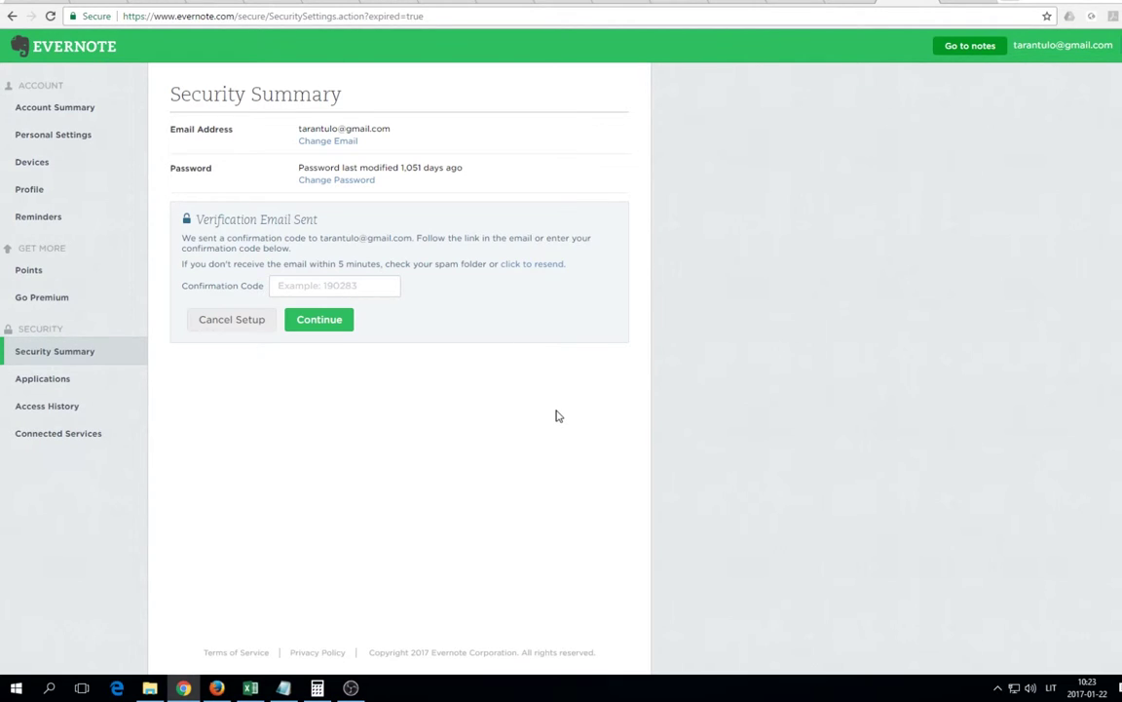
# - Enter the e-mailed confirmation code, then submit the mobile phone number for a texted code
pyautogui.click(346, 284)
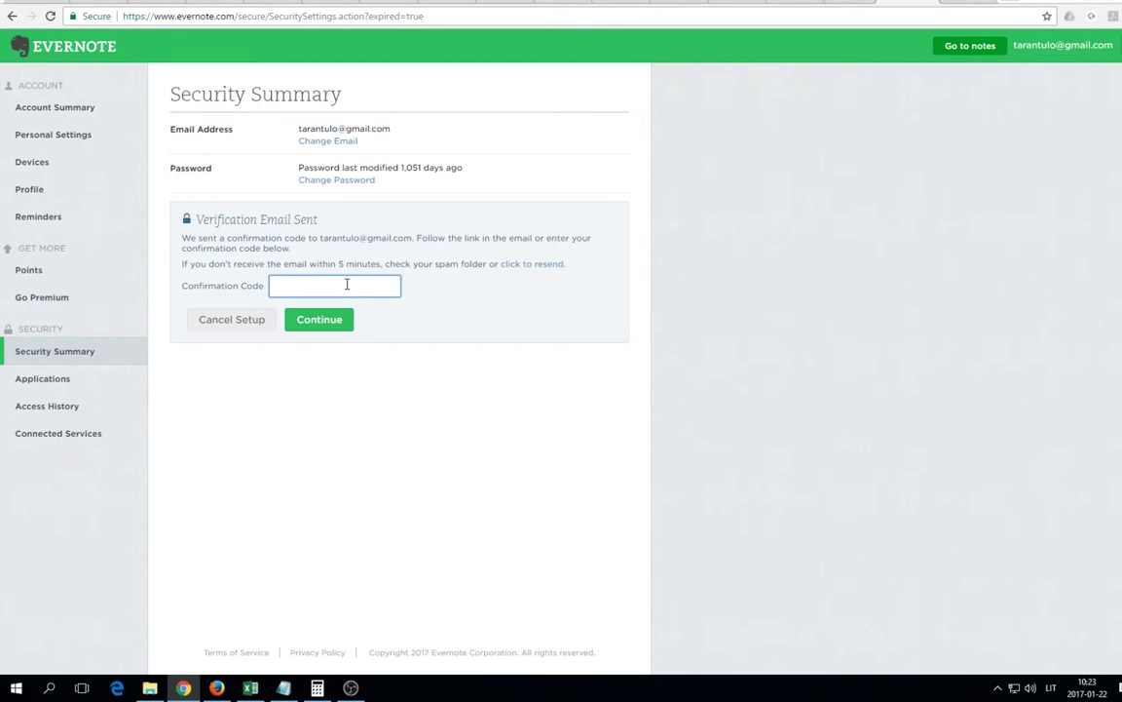
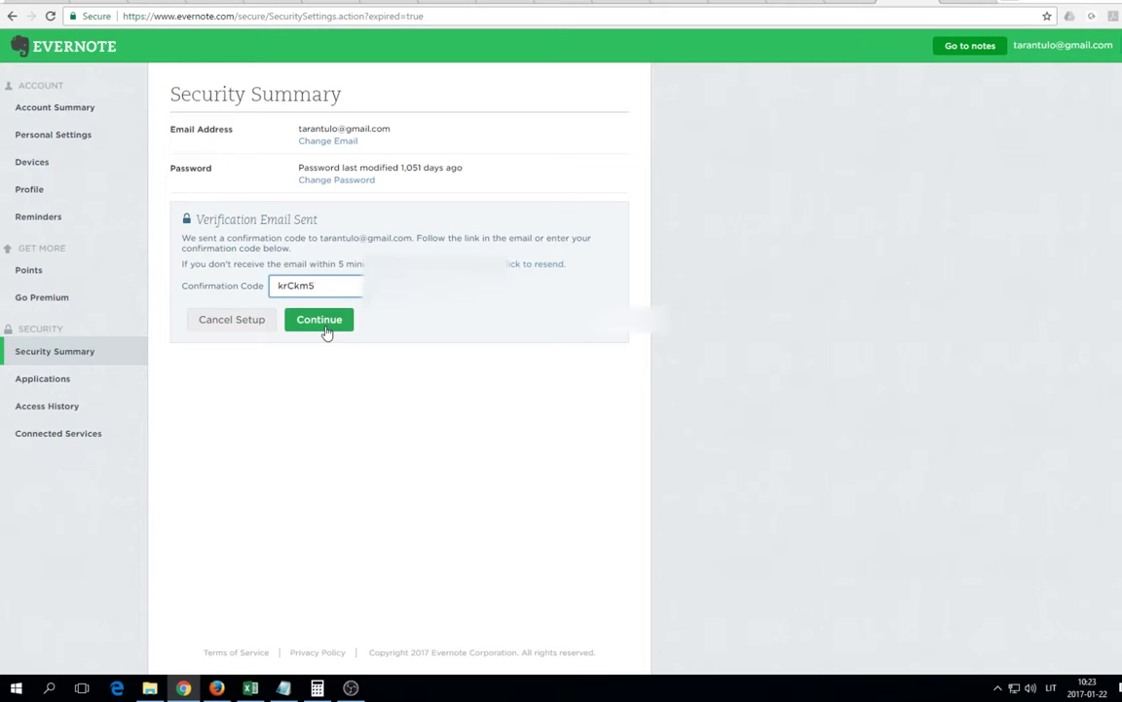
pyautogui.click(328, 325)
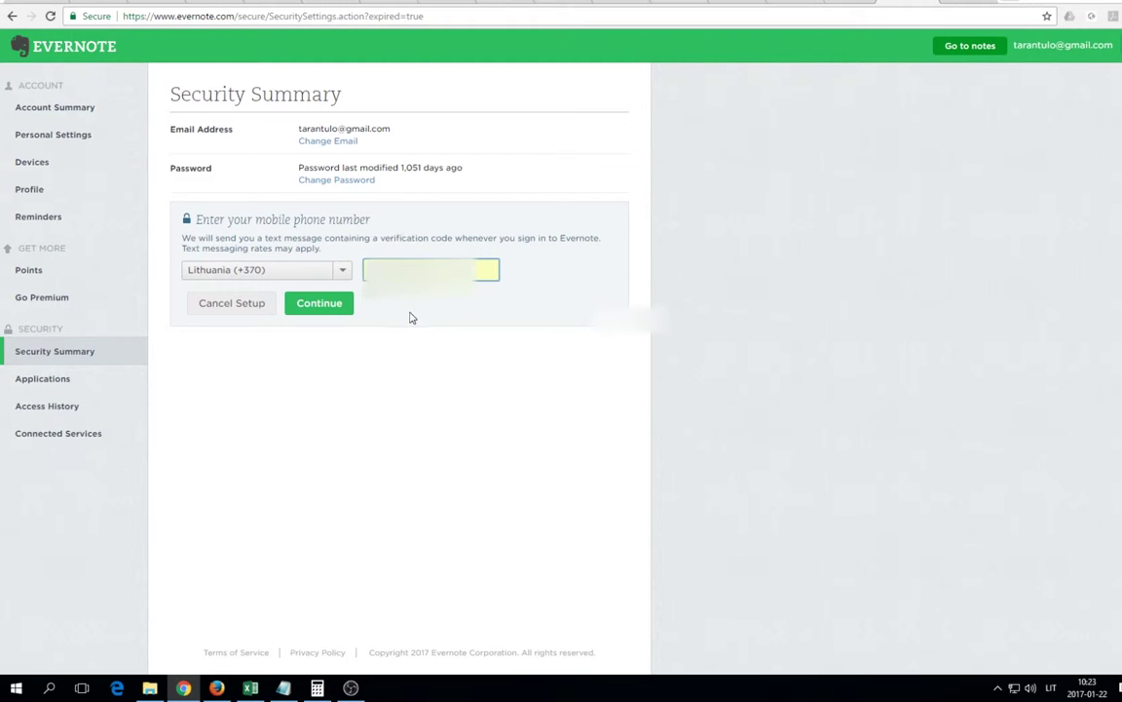
pyautogui.click(330, 306)
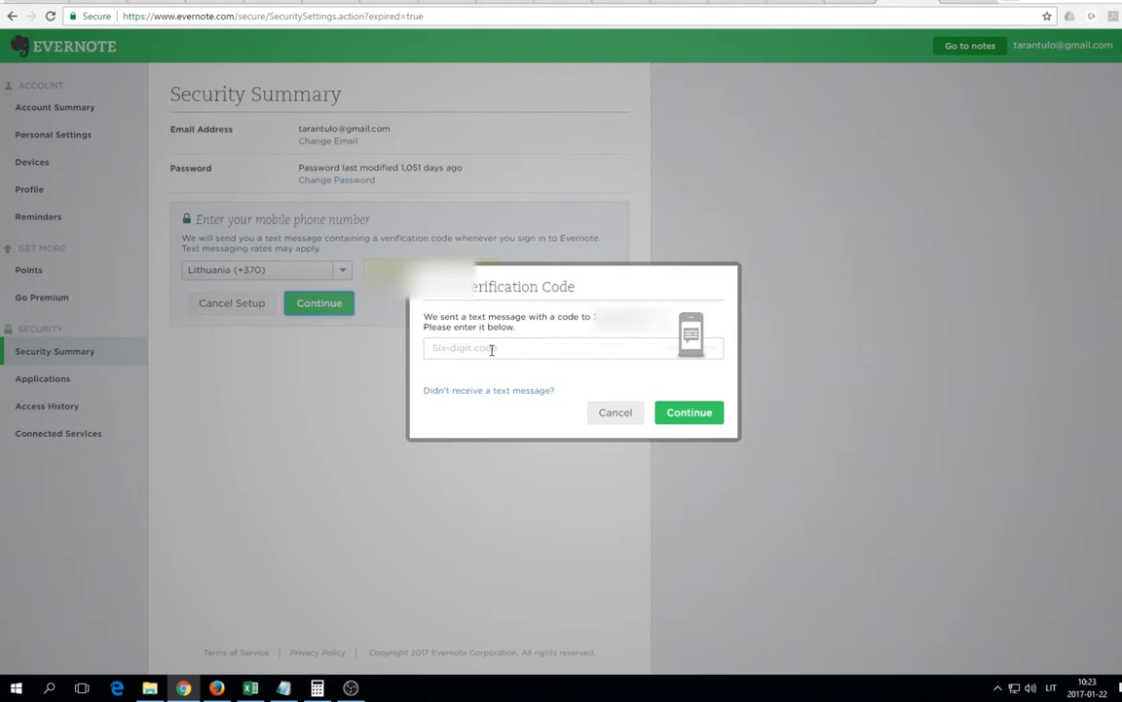
# - Enter the six-digit code texted to the phone, correcting a mistyped digit, and submit it
pyautogui.click(492, 349)
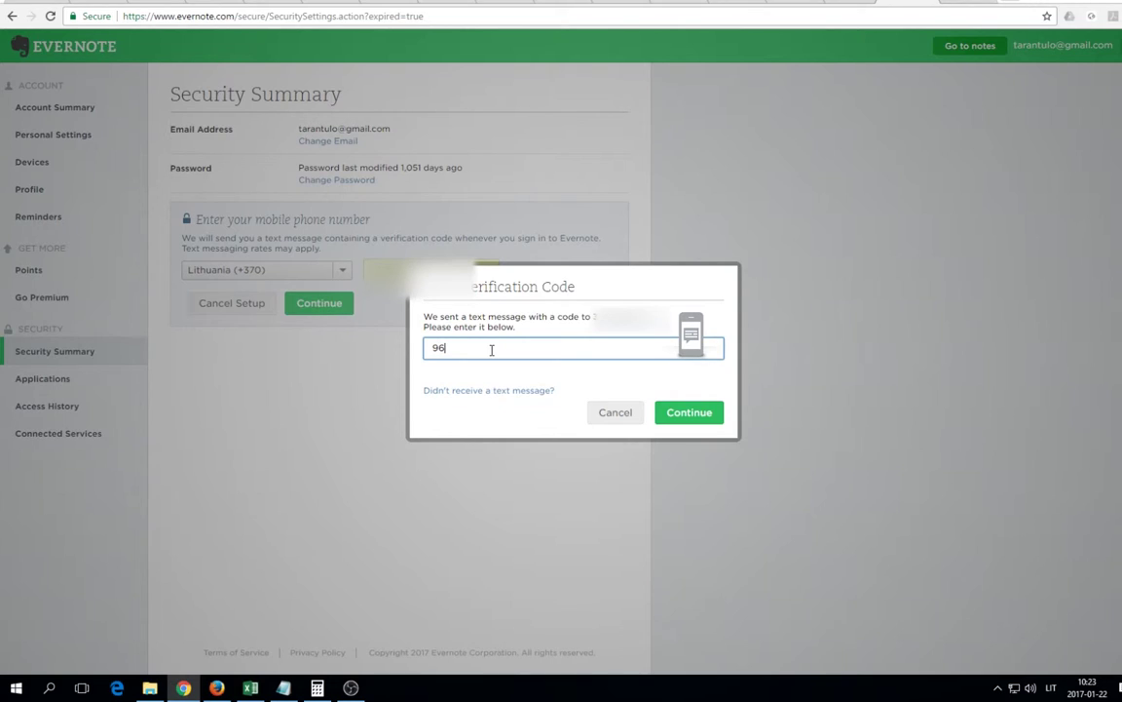
pyautogui.click(689, 414)
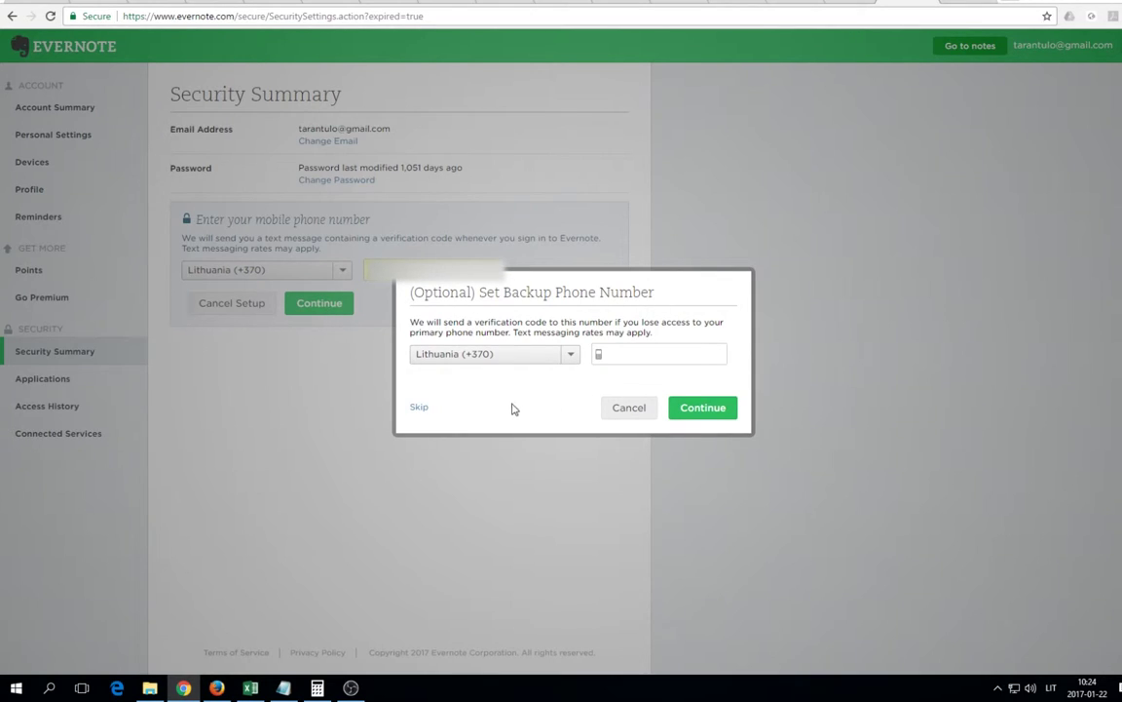
# - Skip the backup phone, choose Google Authenticator for iOS, and enter the app's six-digit code
pyautogui.click(418, 409)
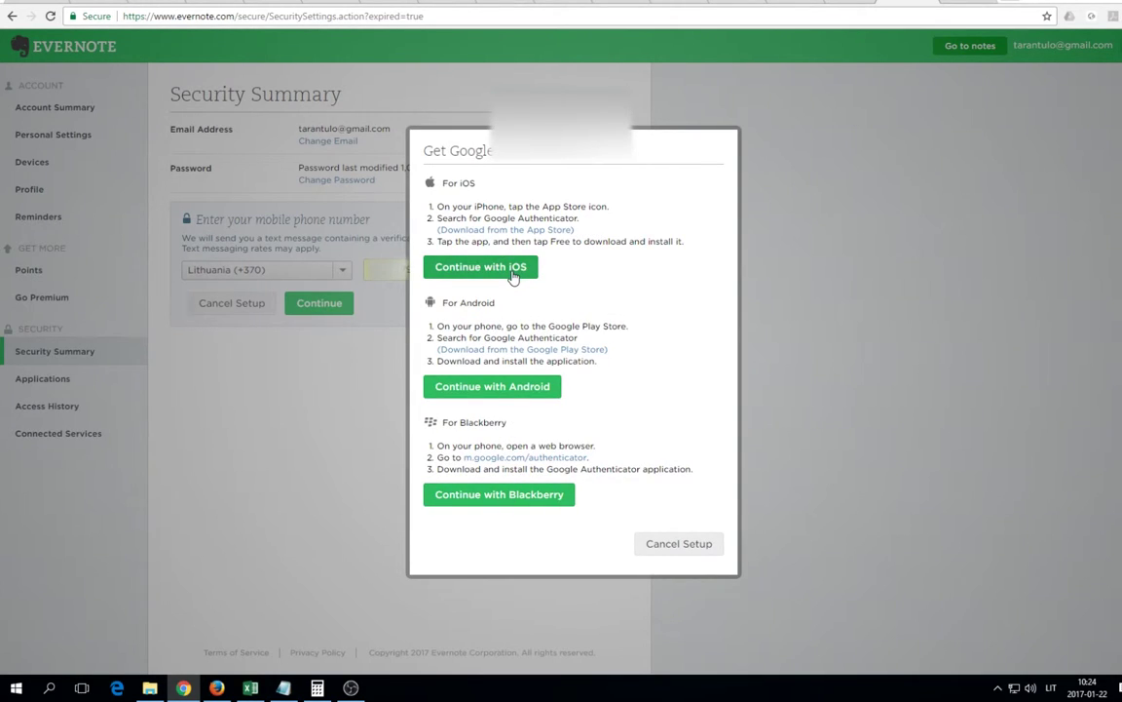
pyautogui.click(511, 388)
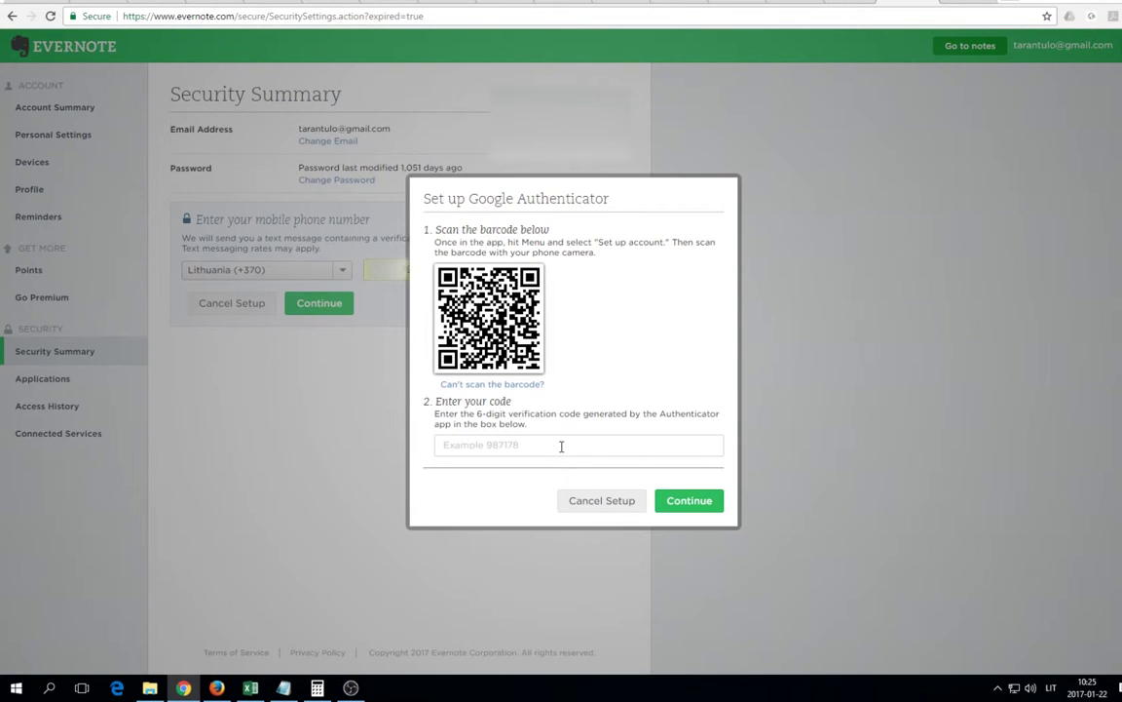
pyautogui.click(561, 446)
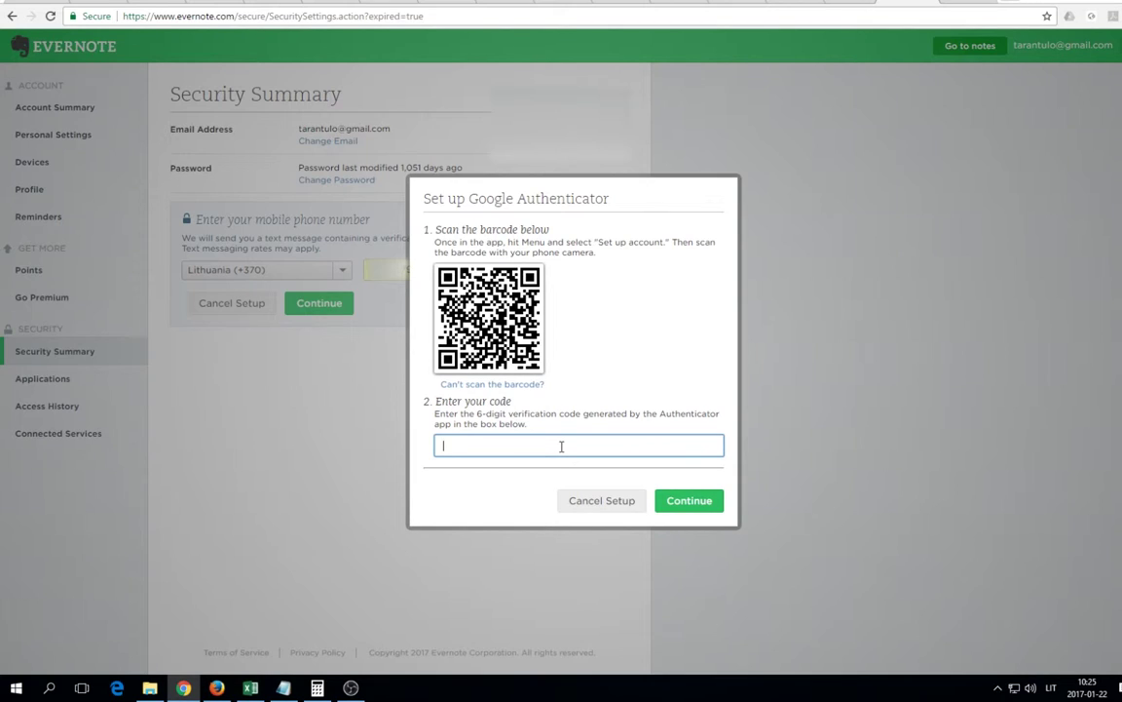
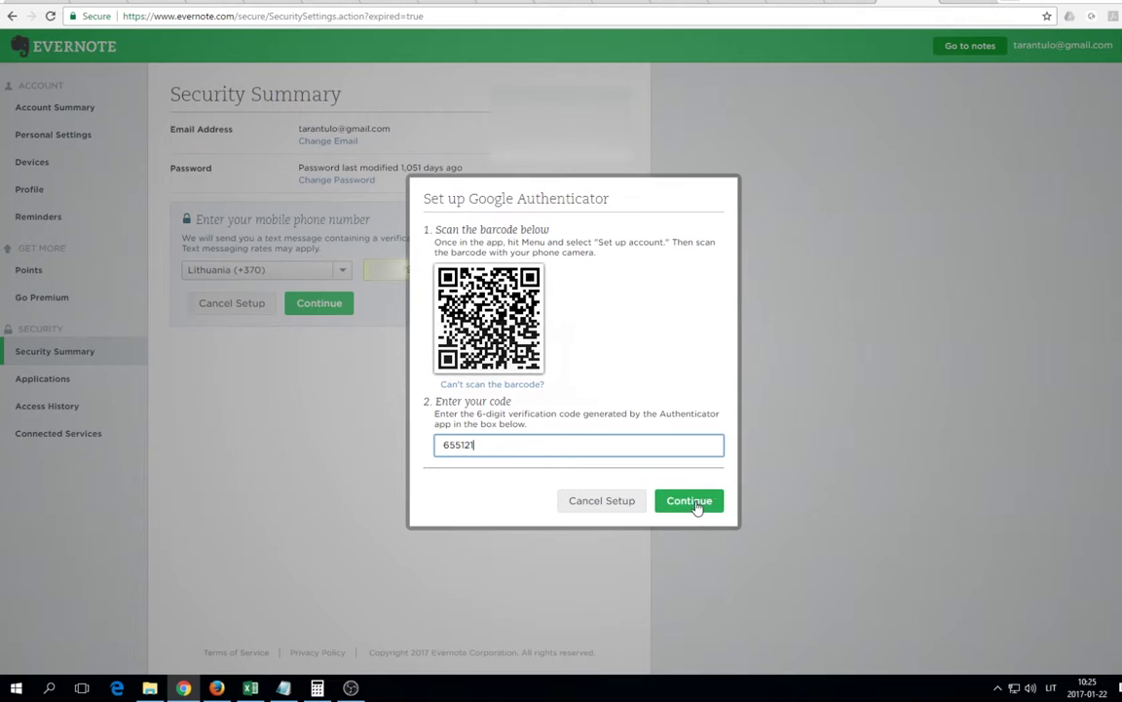
# - Submit the authenticator code and select, then deselect, the listed backup codes
pyautogui.click(694, 503)
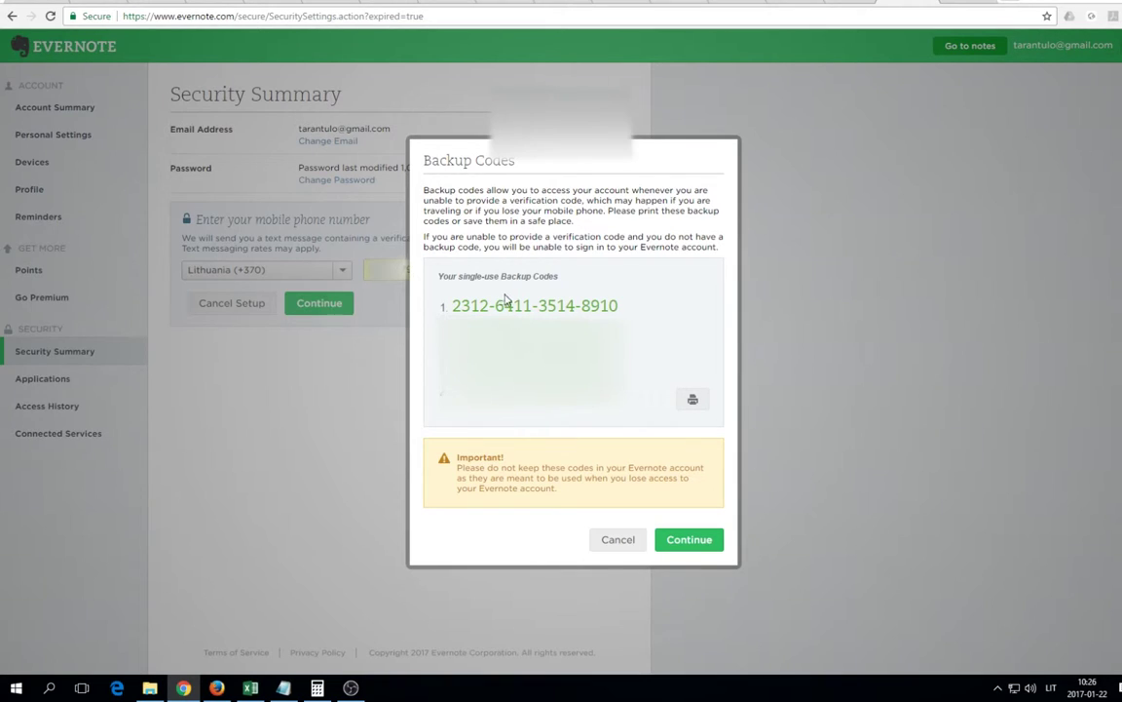
pyautogui.moveTo(450, 305); pyautogui.dragTo(658, 344)
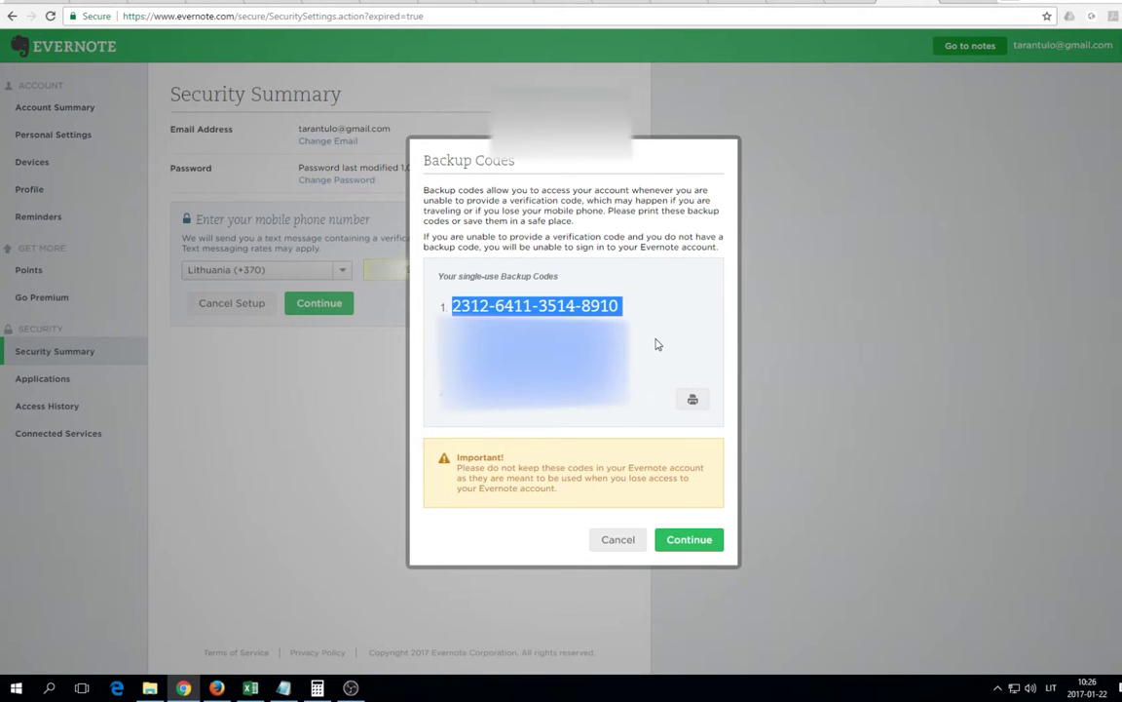
pyautogui.click(658, 344)
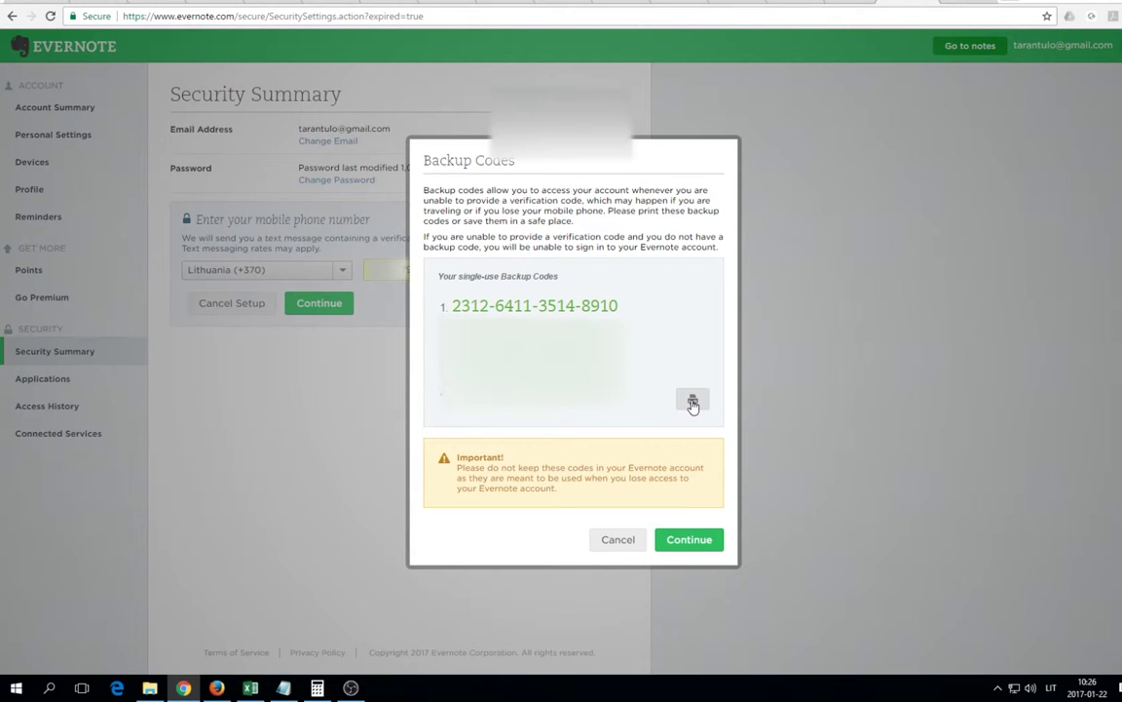
# - Print the backup codes to Save as PDF, continue, and select the first code in the PDF
pyautogui.click(692, 403)
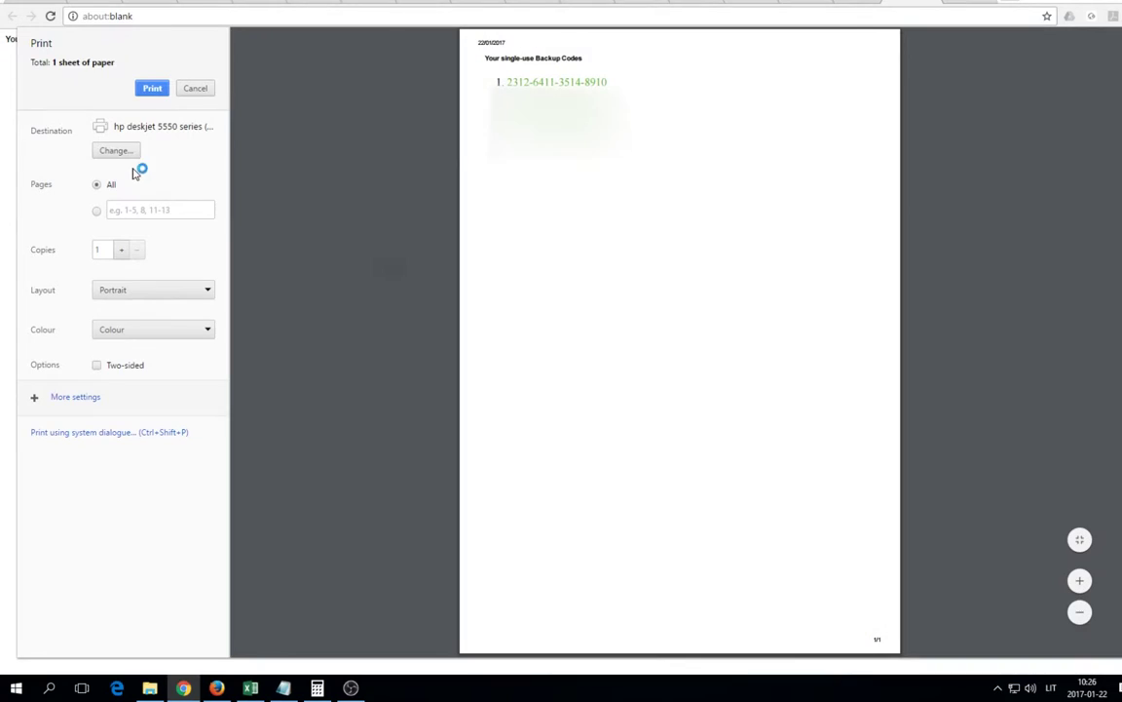
pyautogui.click(127, 152)
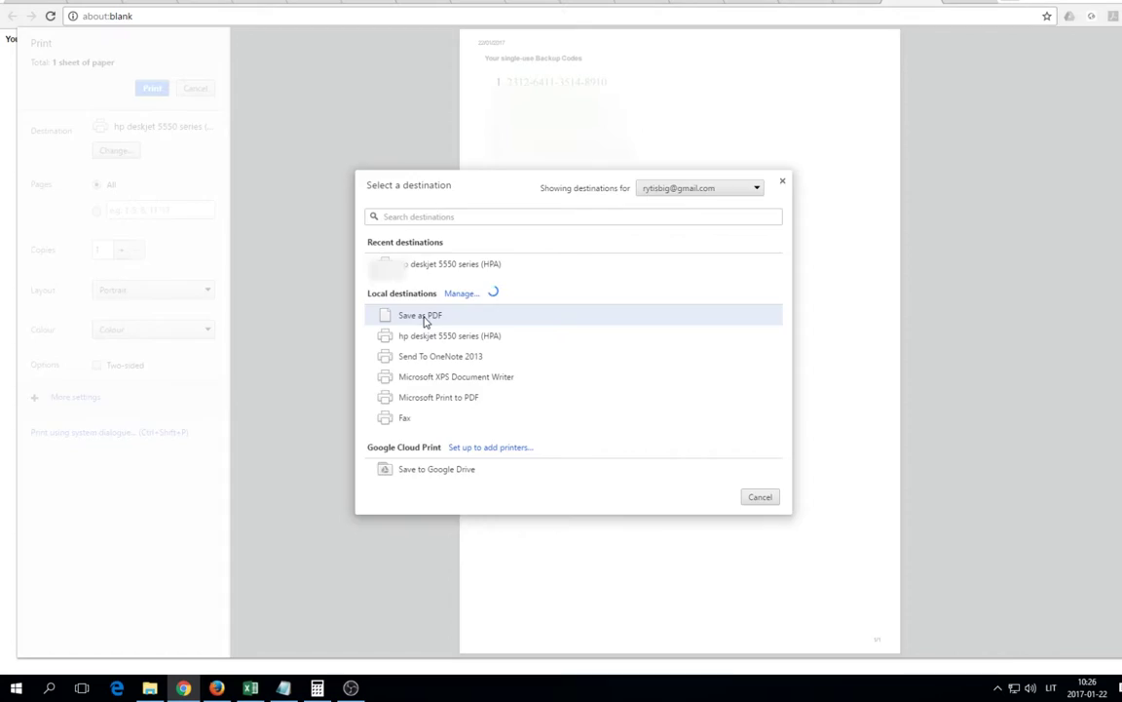
pyautogui.click(423, 318)
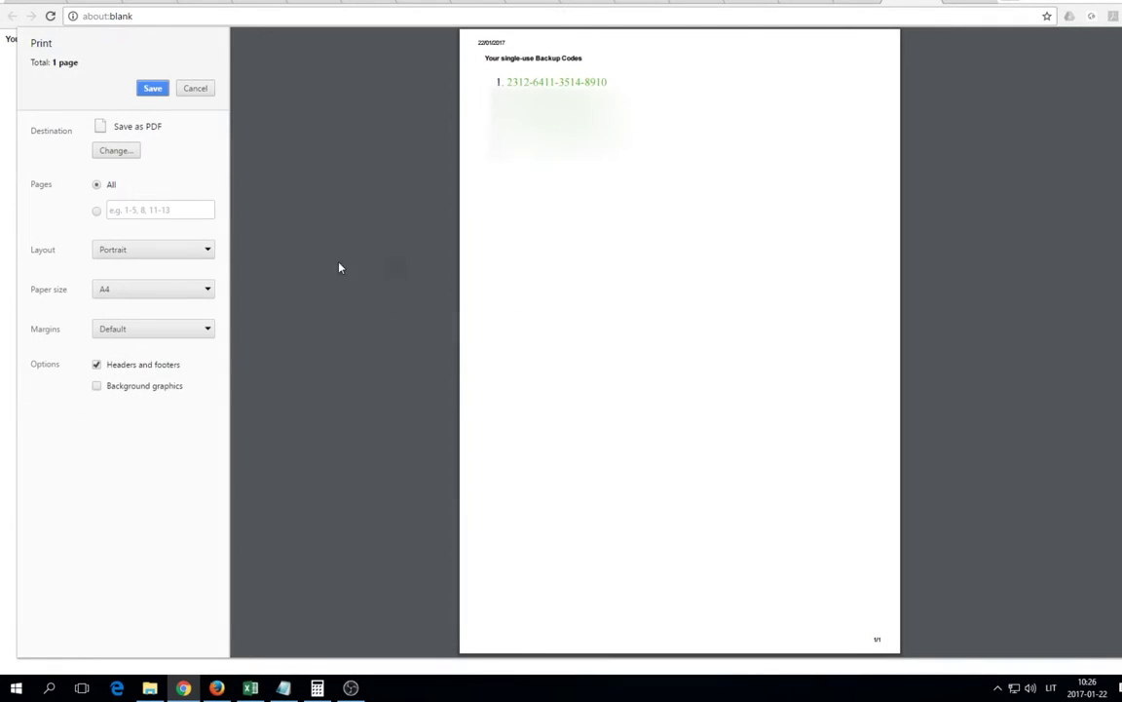
pyautogui.click(154, 90)
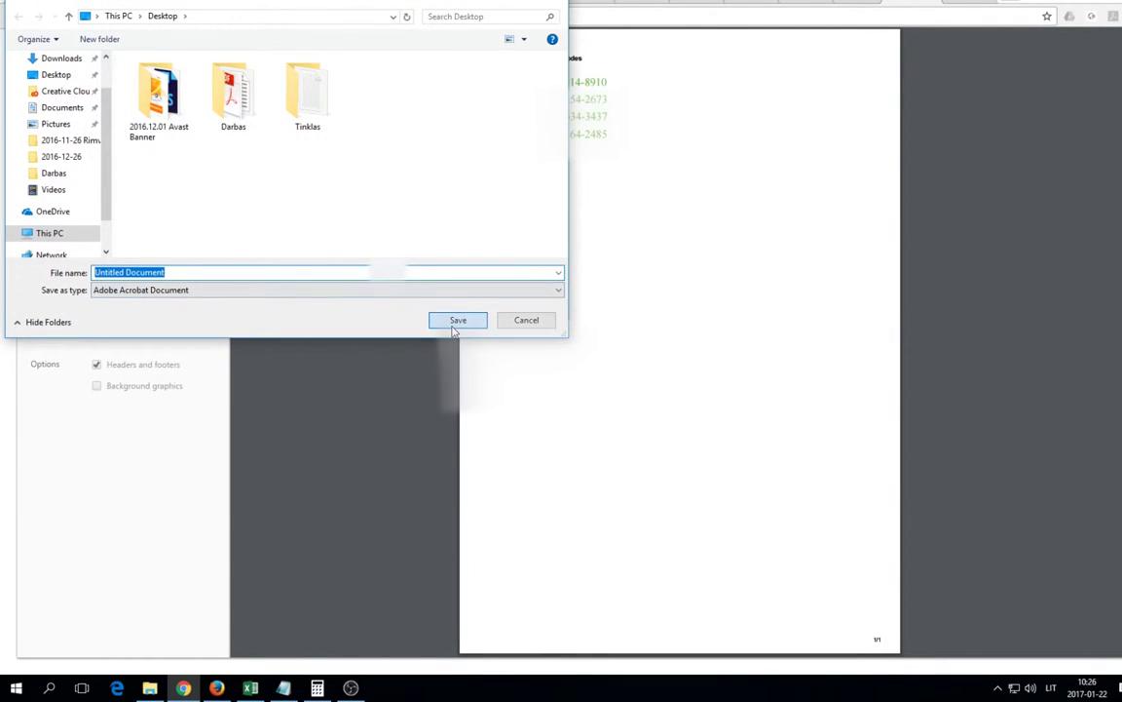
pyautogui.click(458, 320)
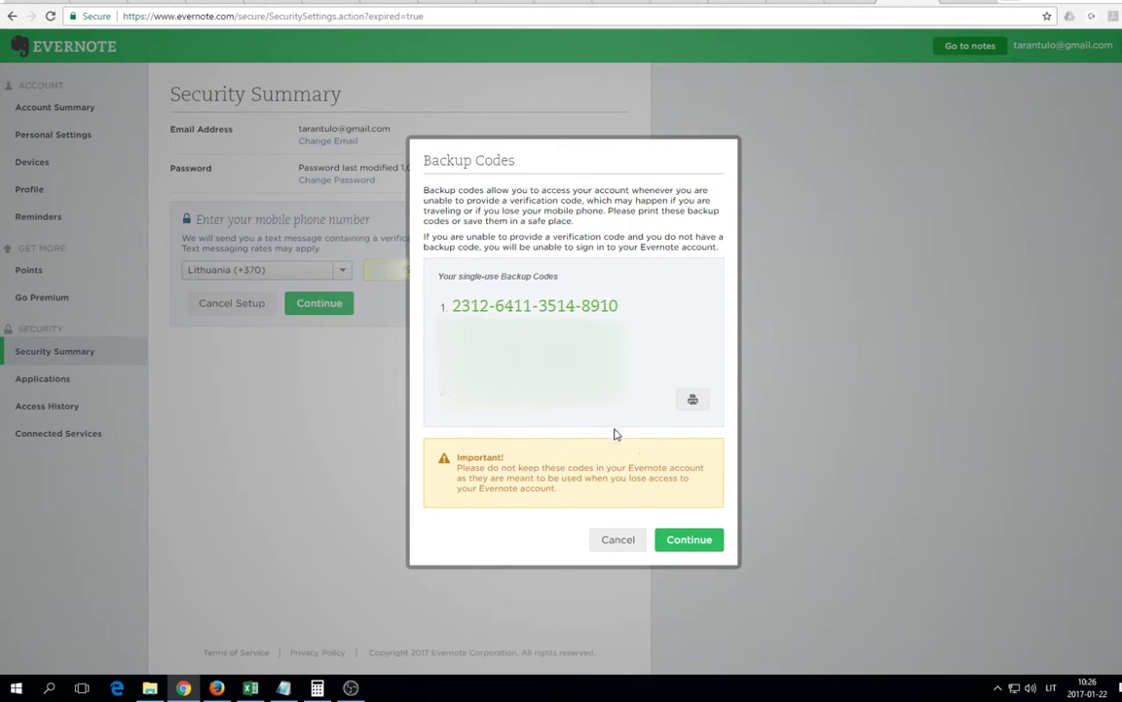
pyautogui.click(688, 542)
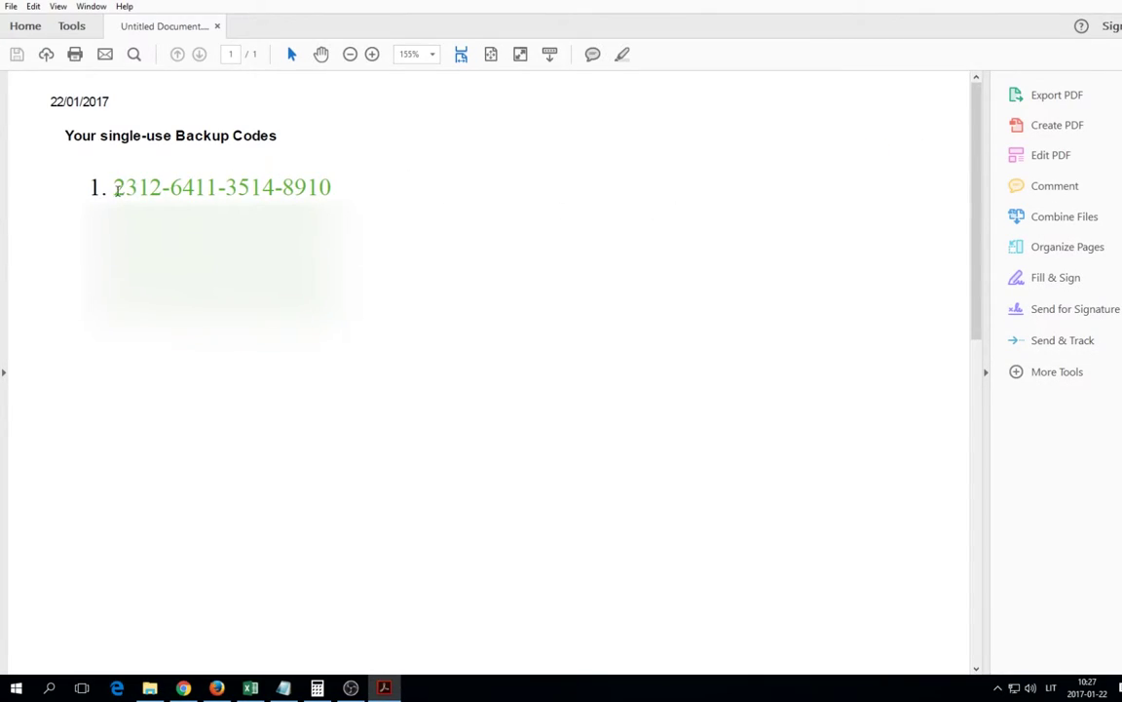
pyautogui.moveTo(114, 186); pyautogui.dragTo(343, 183)
# - Copy the first backup code from the PDF, paste it into Evernote, complete setup, and close the message
pyautogui.hotkey('ctrl', 'c')
pyautogui.hotkey('alt', 'Tab')
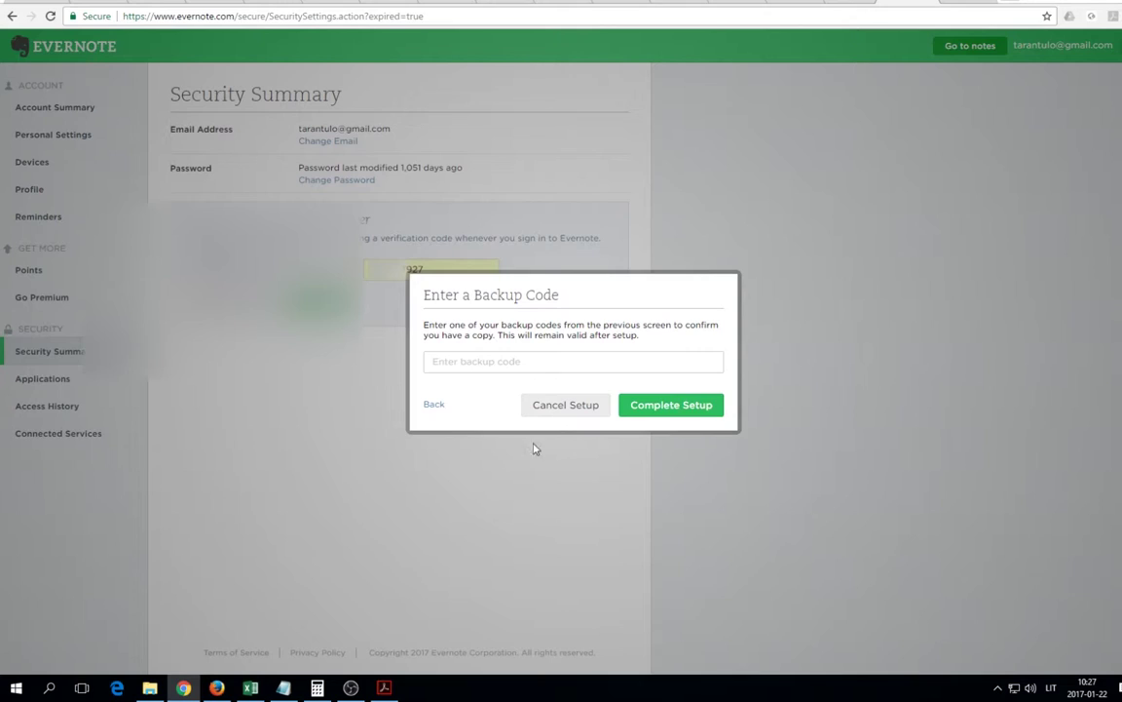
pyautogui.click(634, 367)
pyautogui.hotkey('ctrl', 'v')
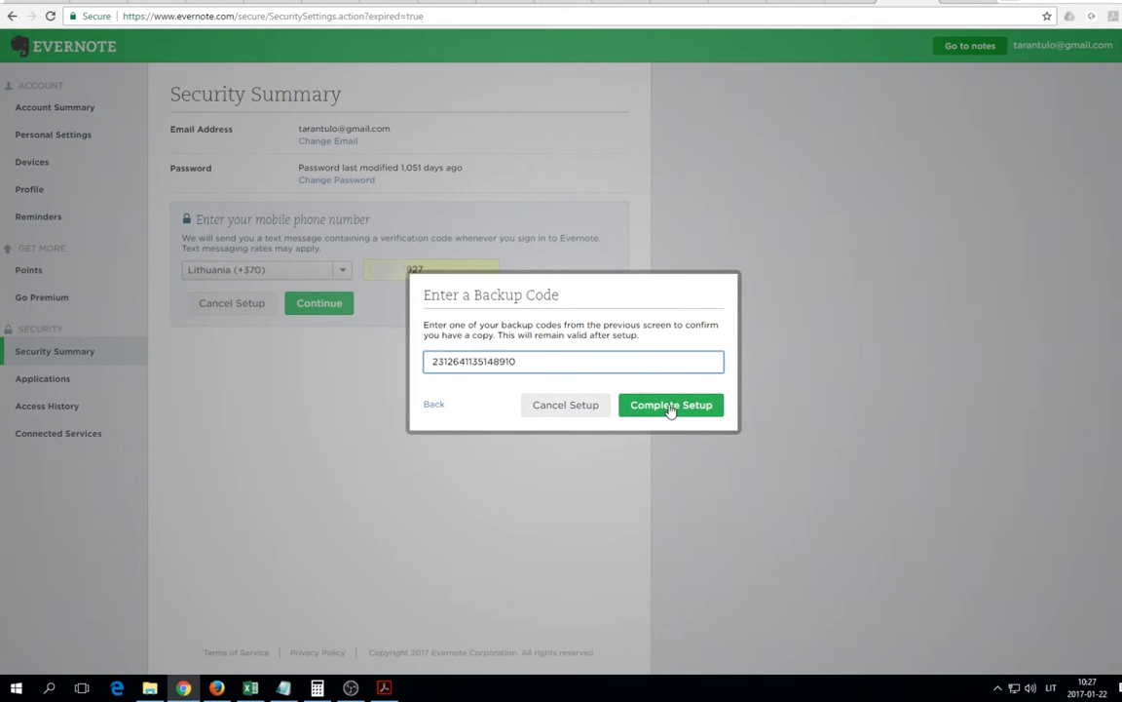
pyautogui.click(671, 408)
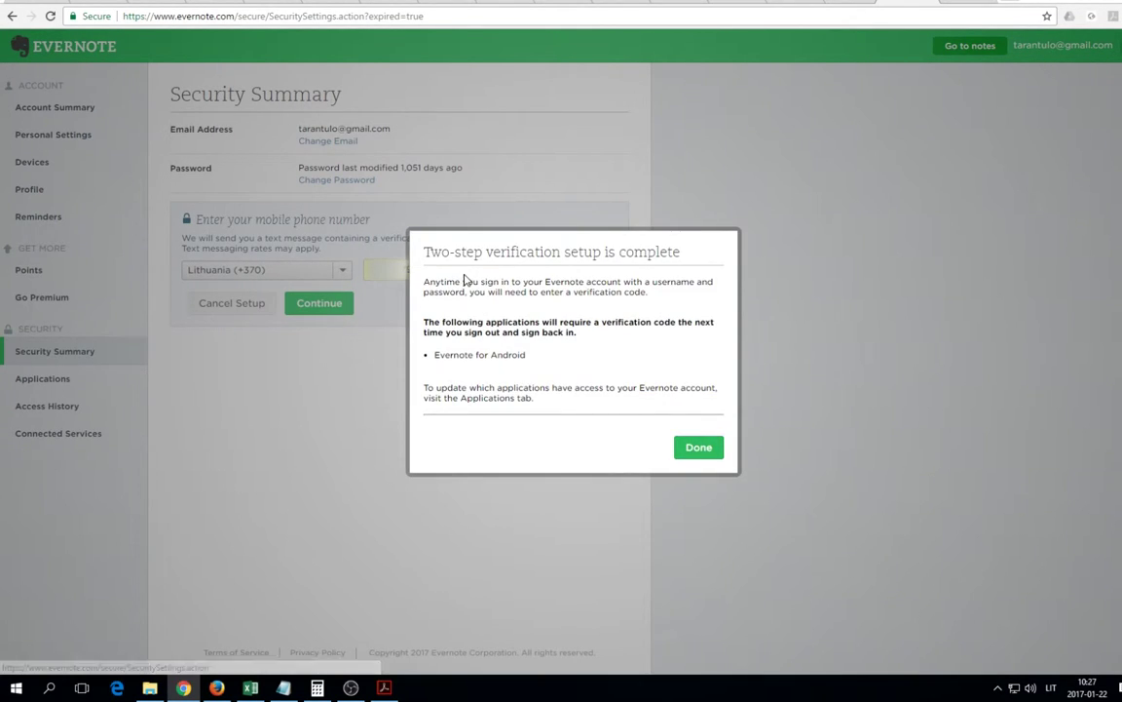
pyautogui.click(704, 450)
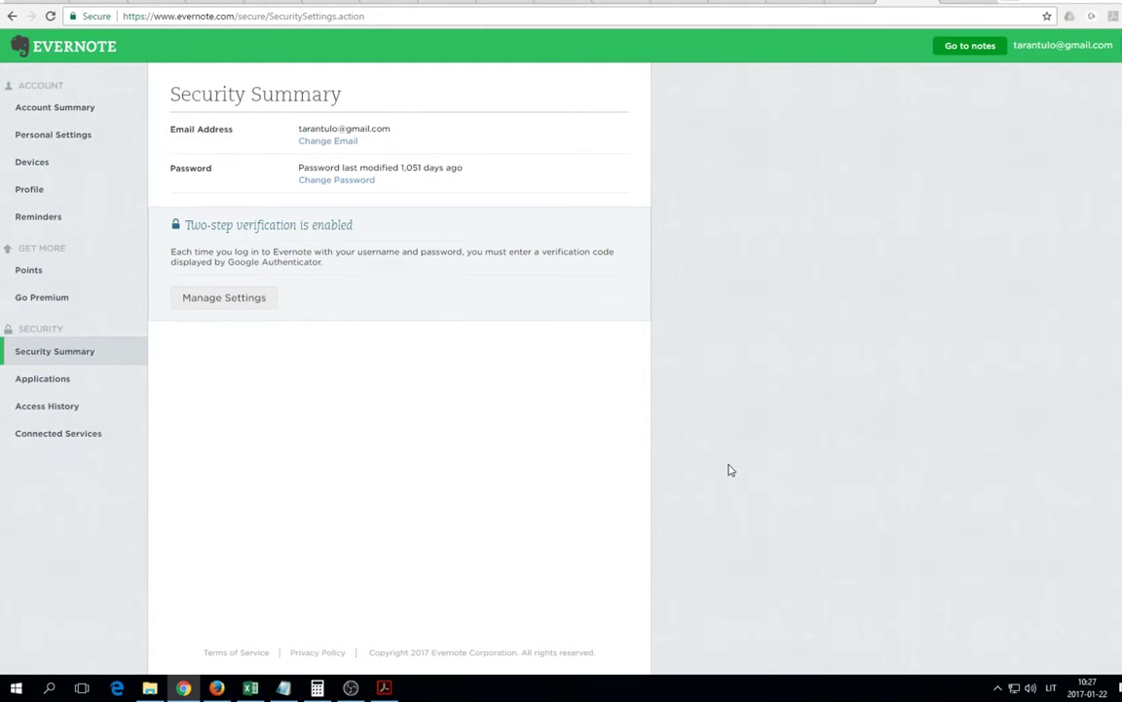